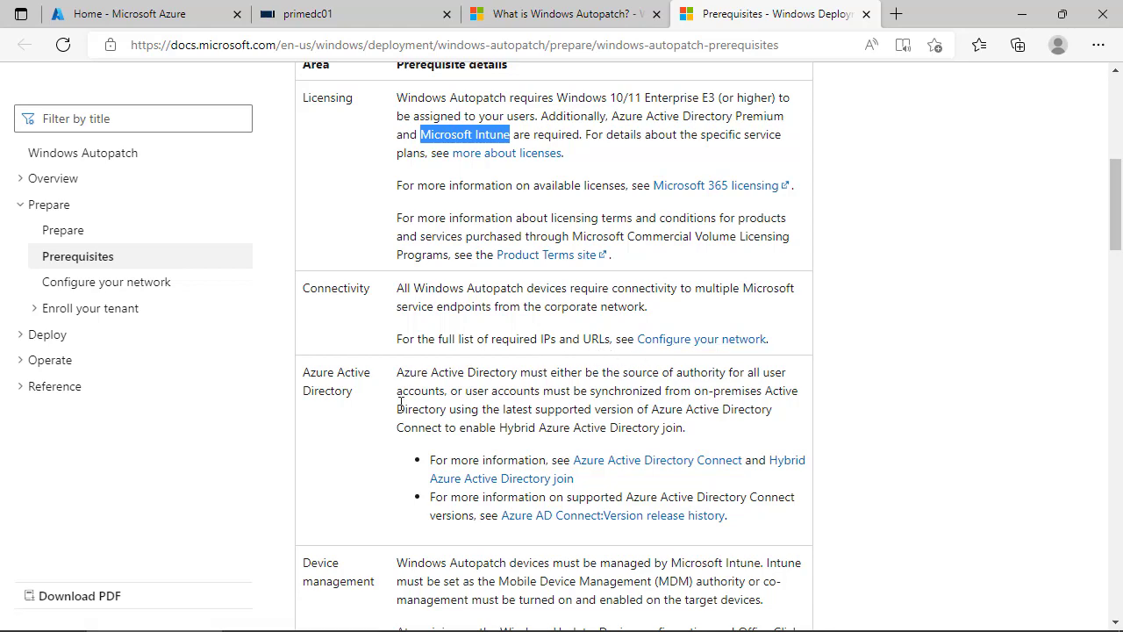
# Review the Windows Autopatch prerequisites on Azure Active Directory, device management, licenses and Configuration Manager co-management requirements.
pyautogui.scroll(-1, 328, 383)
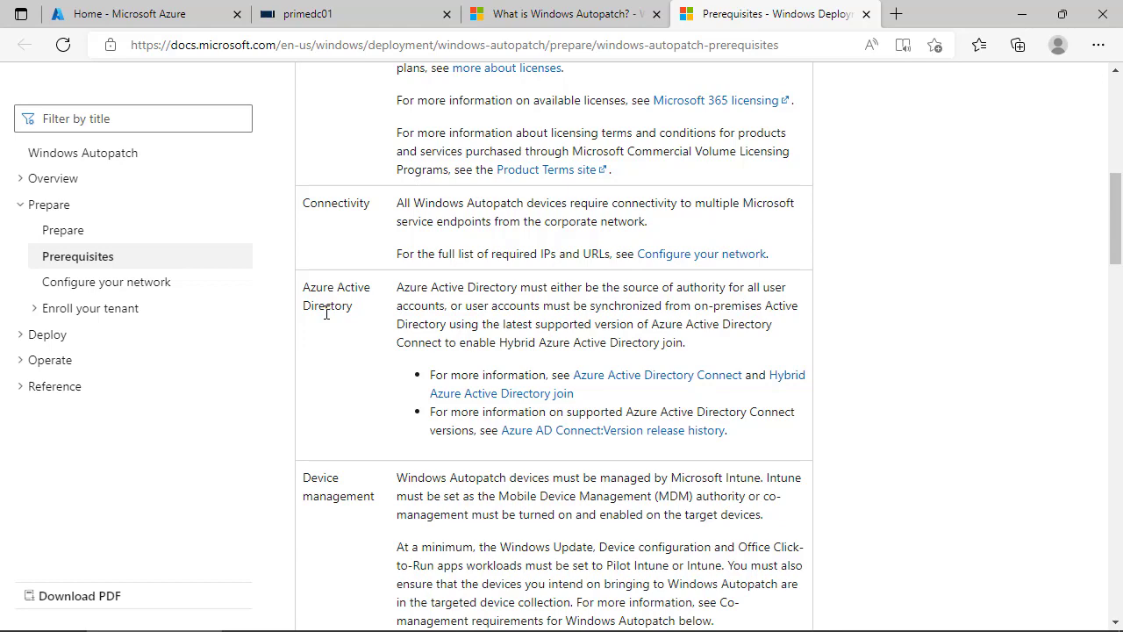
pyautogui.scroll(-4, 327, 313)
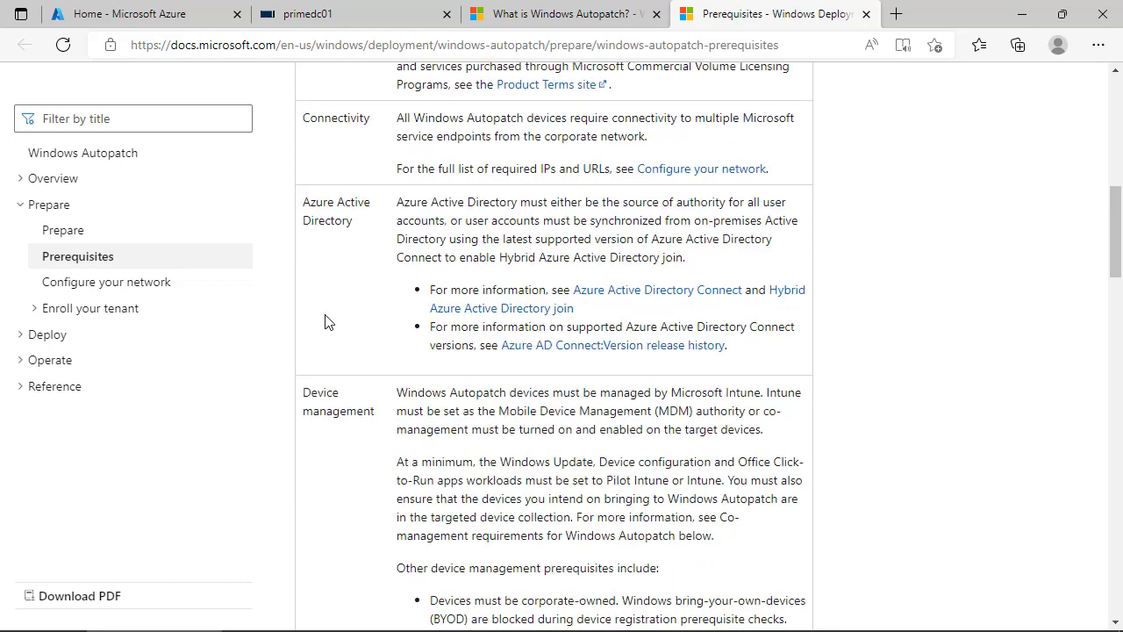
pyautogui.scroll(1, 325, 323)
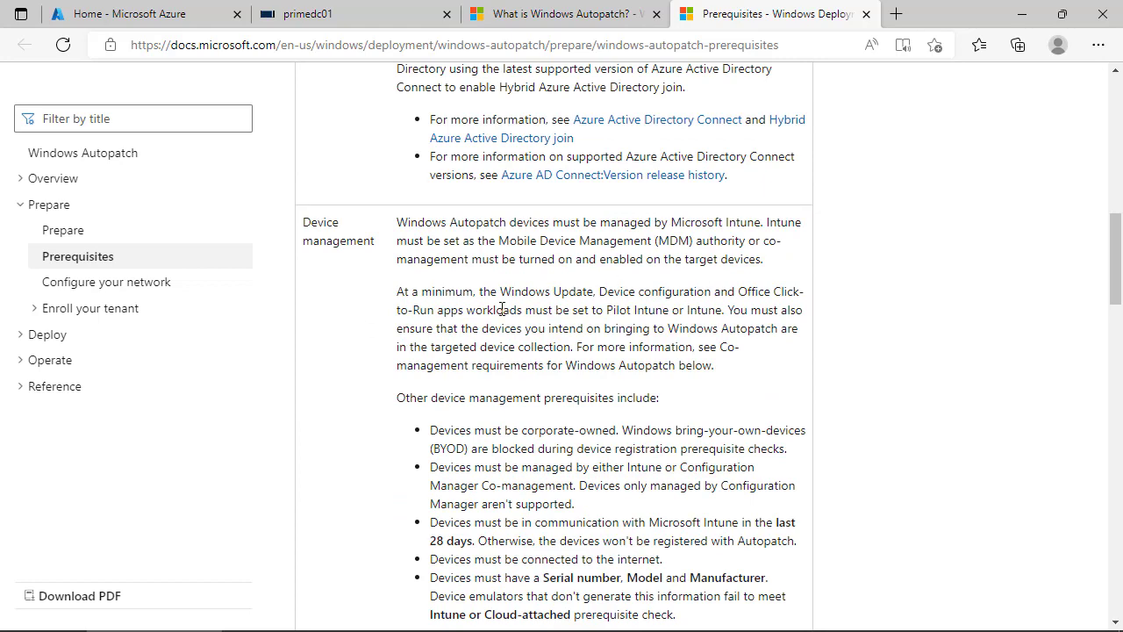
pyautogui.scroll(-3, 351, 318)
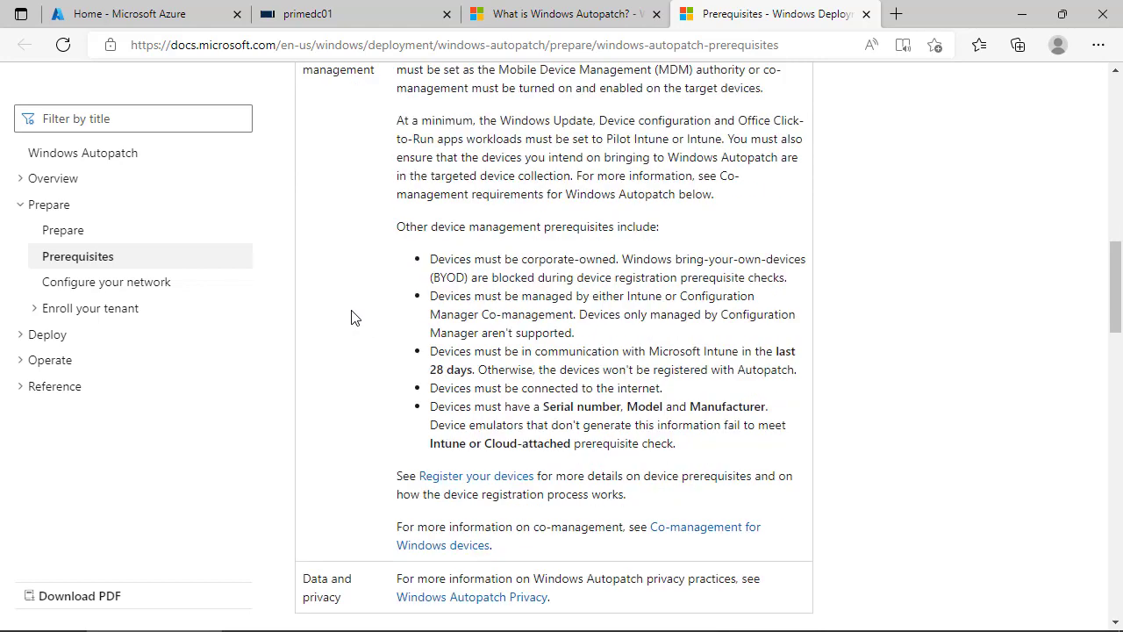
pyautogui.scroll(-4, 352, 318)
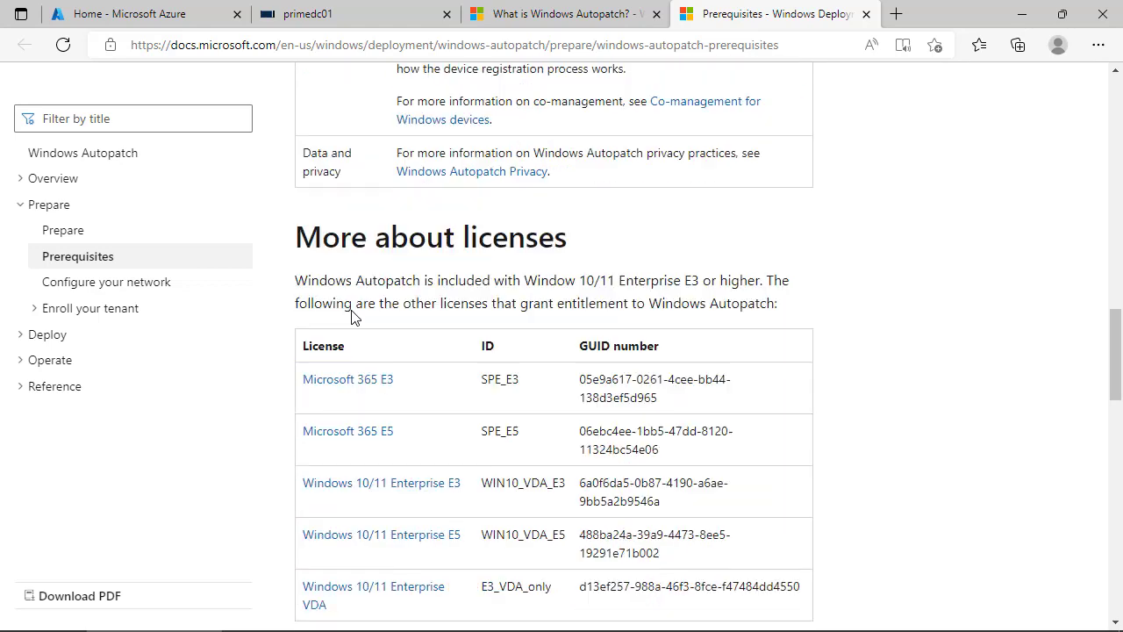
pyautogui.scroll(-6, 531, 269)
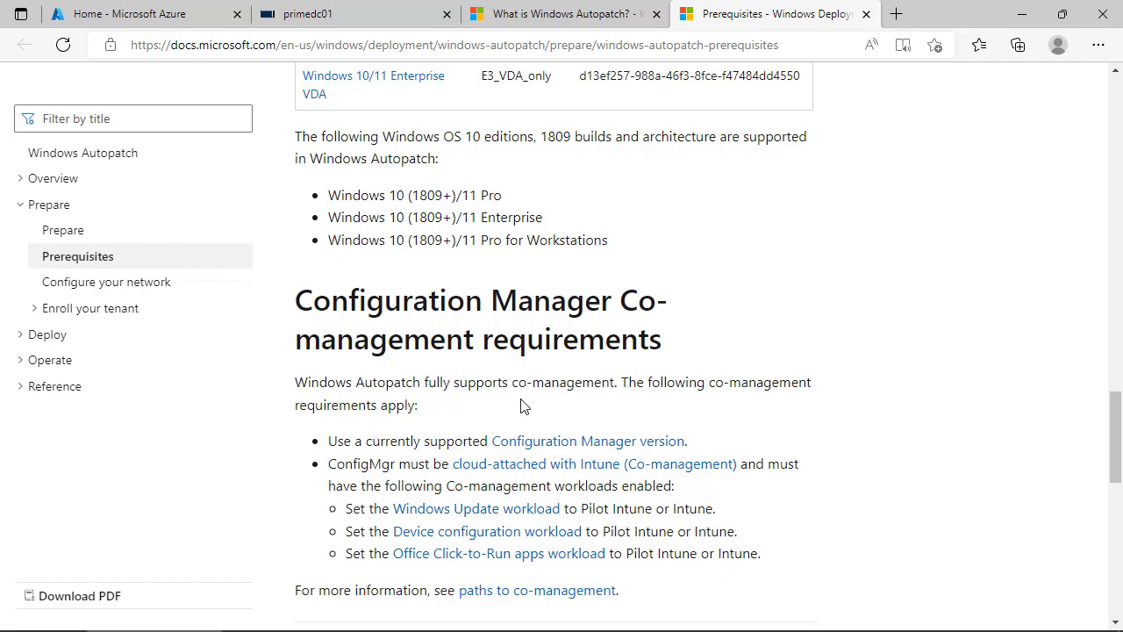
pyautogui.scroll(15, 524, 404)
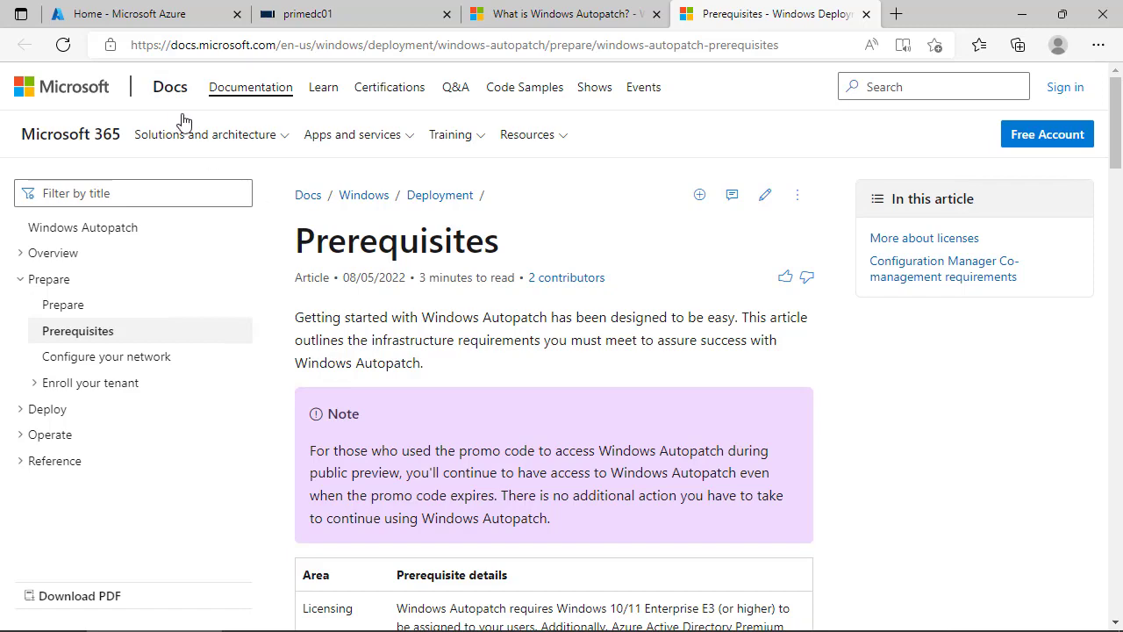
# Open endpoint.microsoft.com in a new browser tab.
pyautogui.click(170, 23)
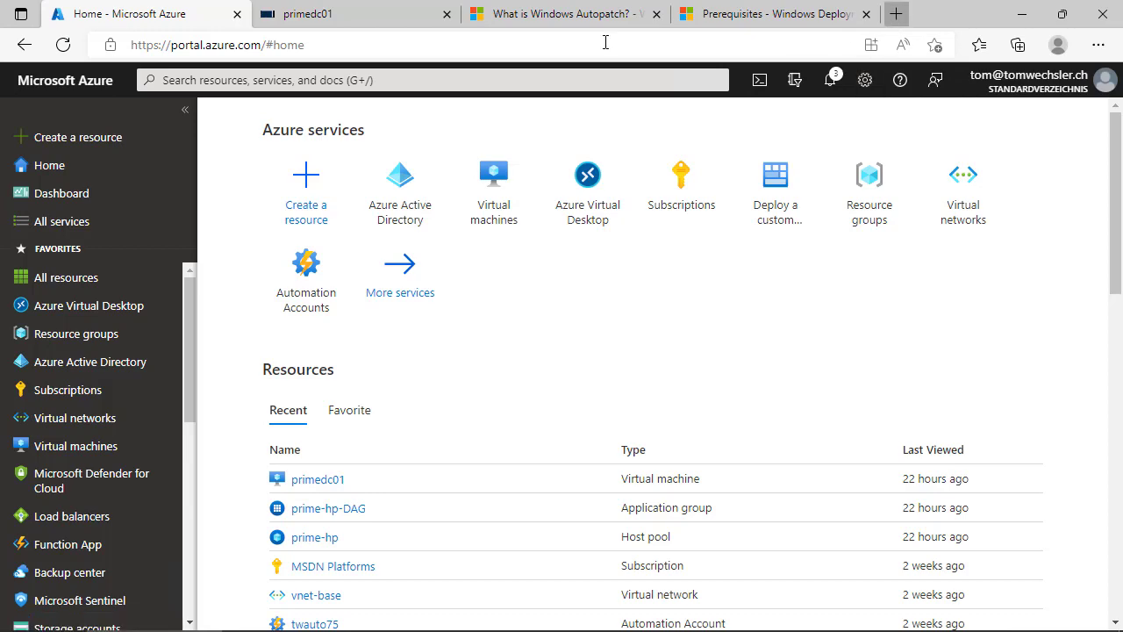
pyautogui.click(896, 14)
pyautogui.write('e')
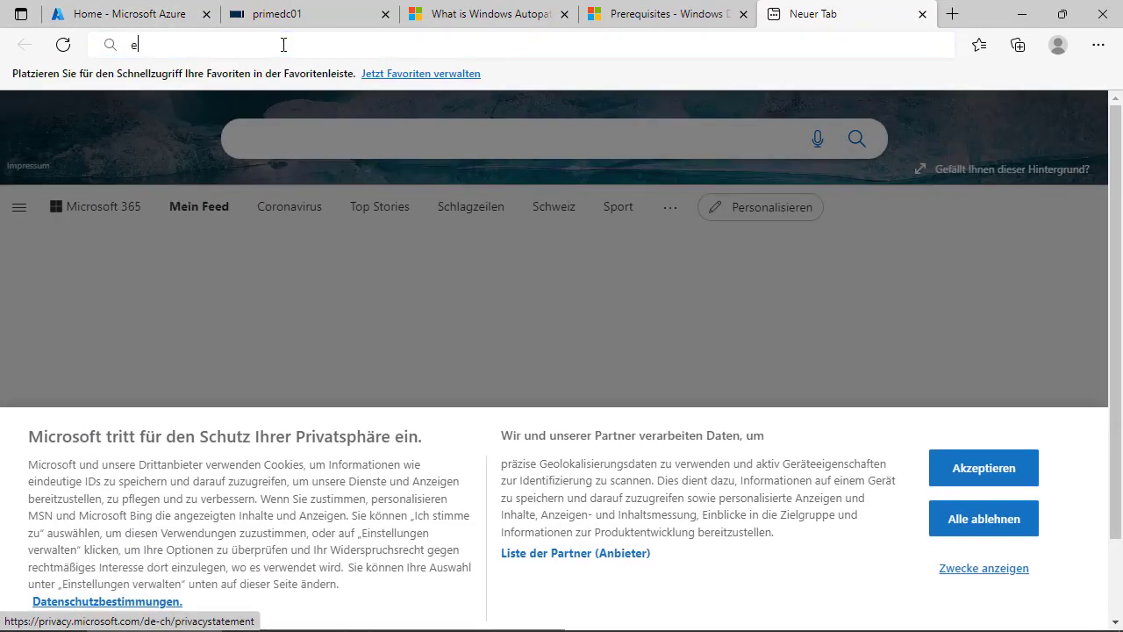
pyautogui.write('ndpoin')
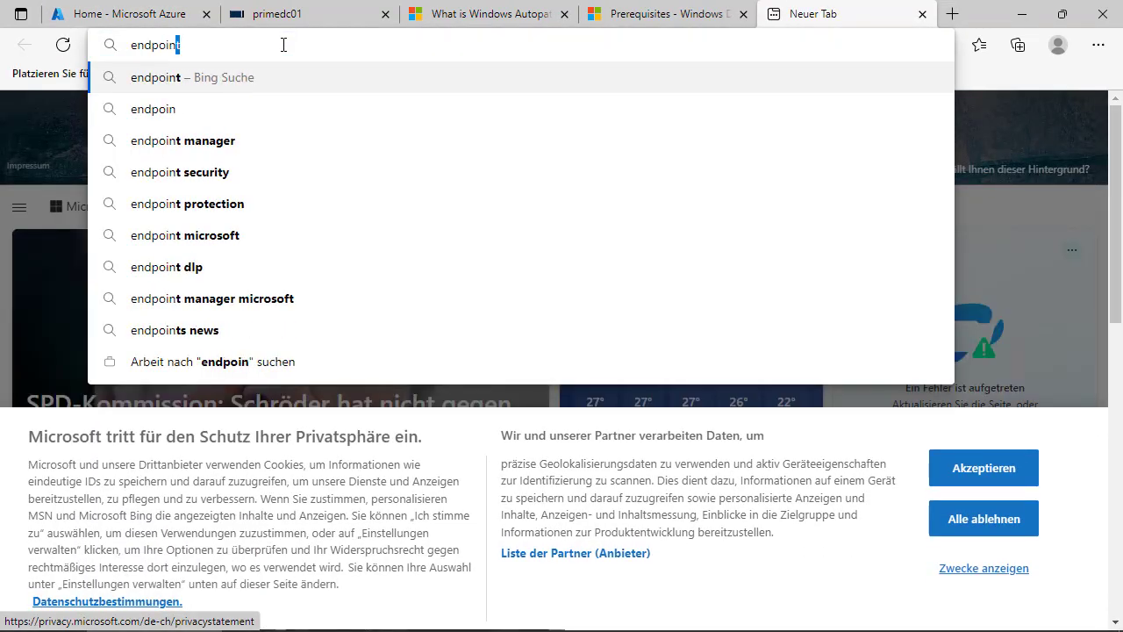
pyautogui.write('t.mi')
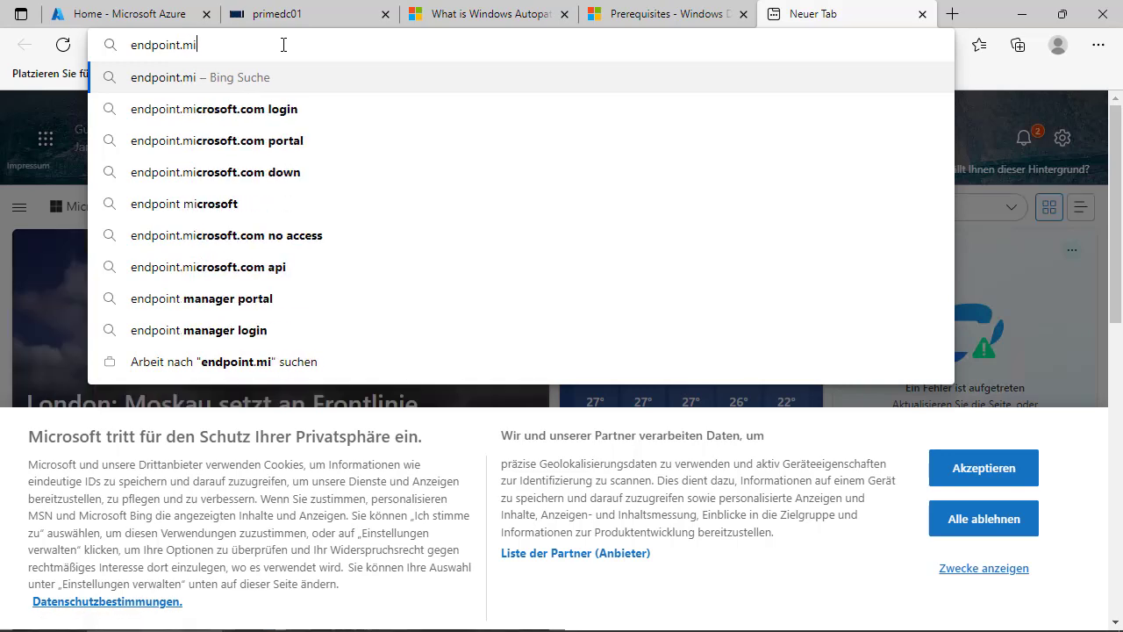
pyautogui.write('crosoft.com')
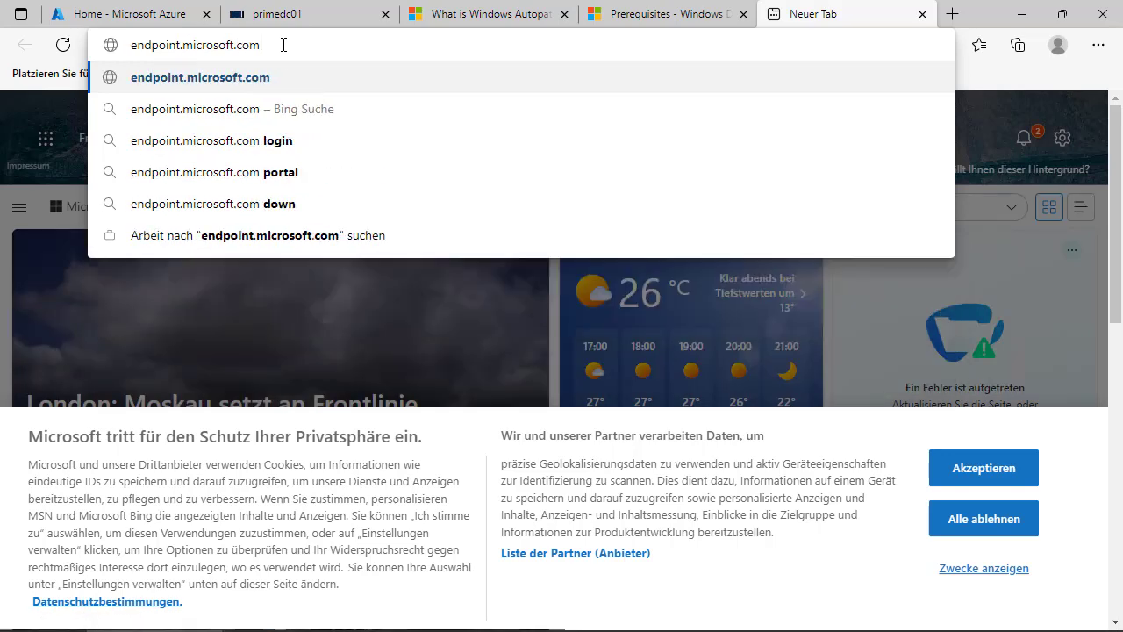
pyautogui.press('Return')
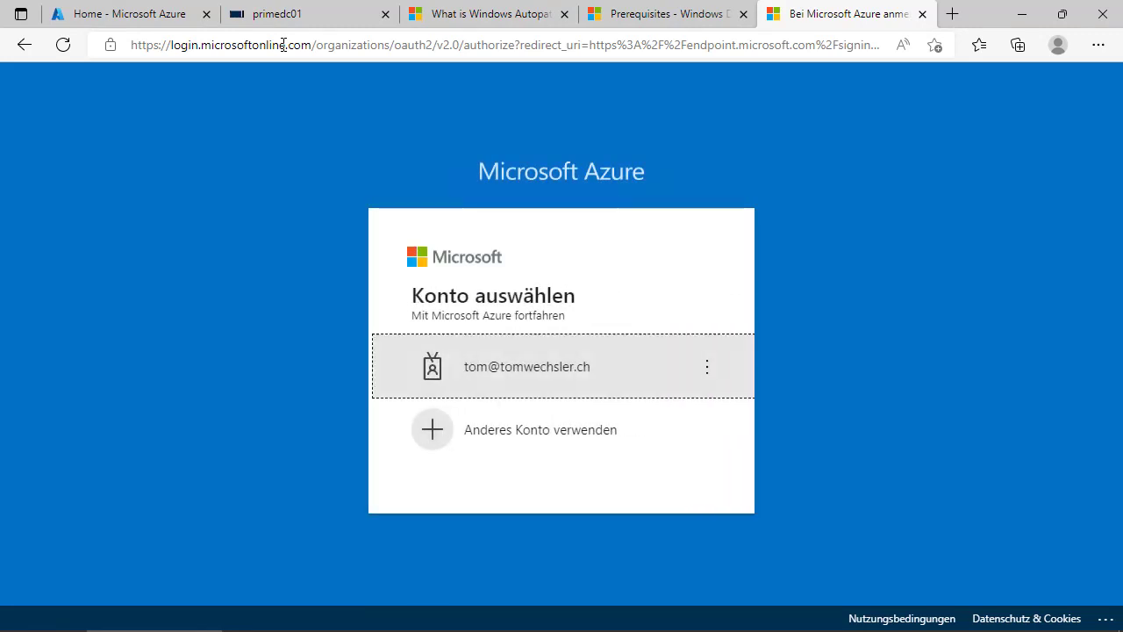
# Sign in to the admin center with the existing account and its account password.
pyautogui.click(584, 387)
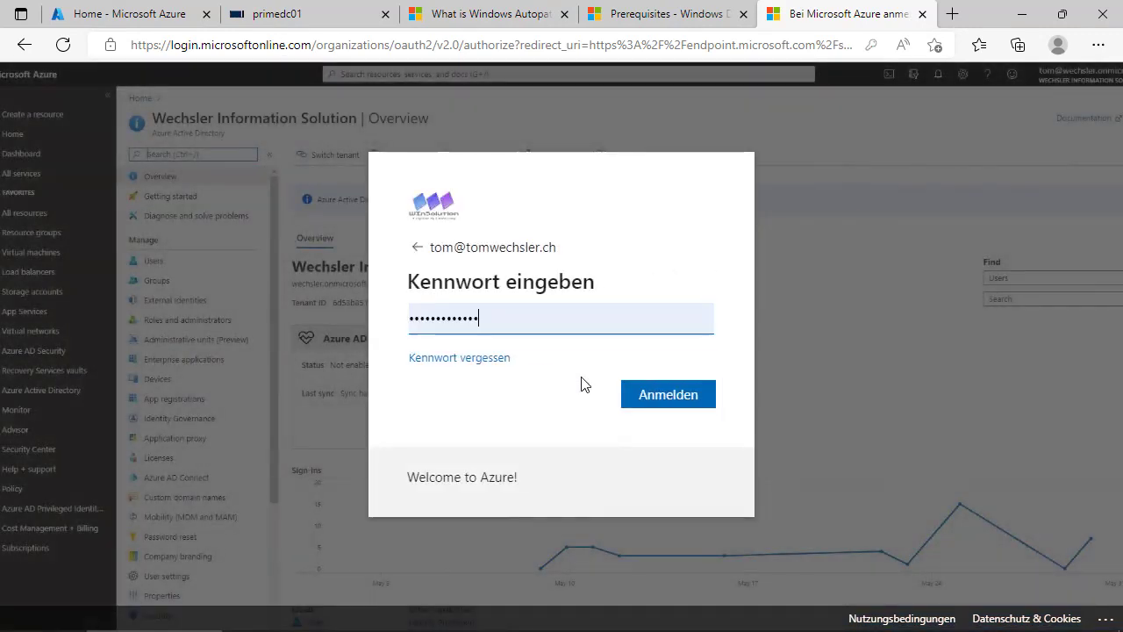
pyautogui.click(668, 402)
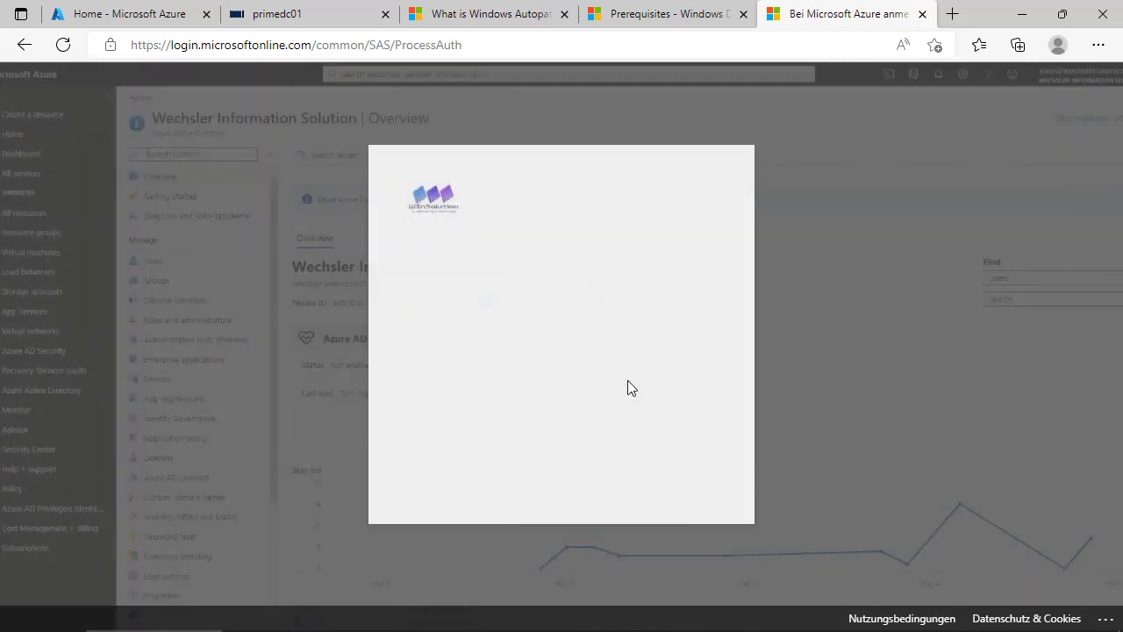
pyautogui.click(670, 408)
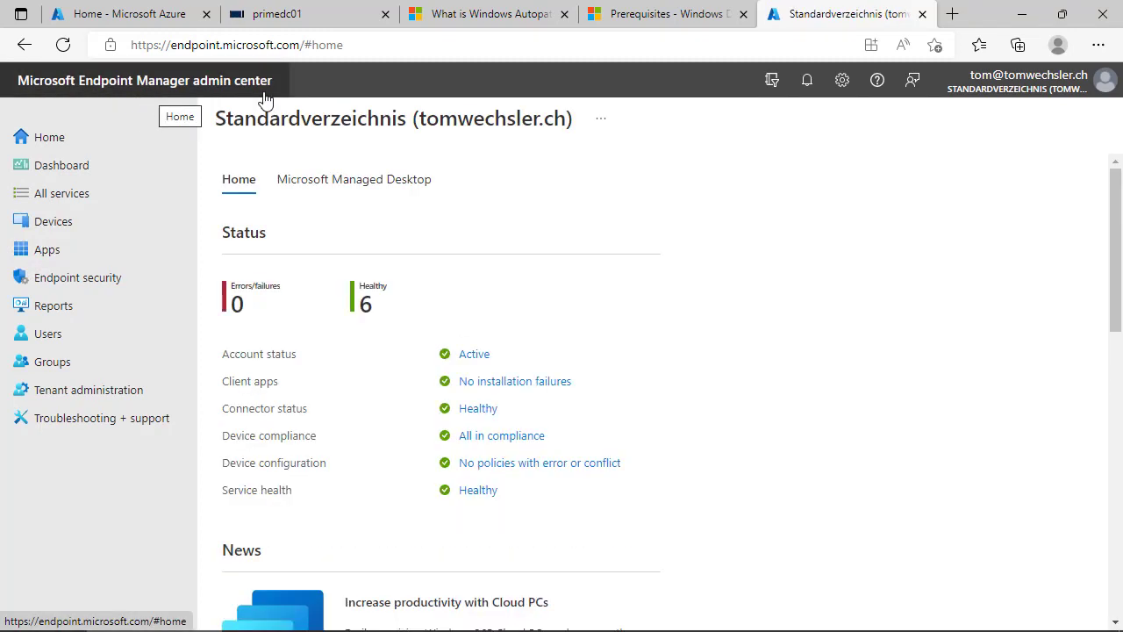
# Open Tenant administration and review the tenant enrollment information for Microsoft Managed Desktop.
pyautogui.click(106, 395)
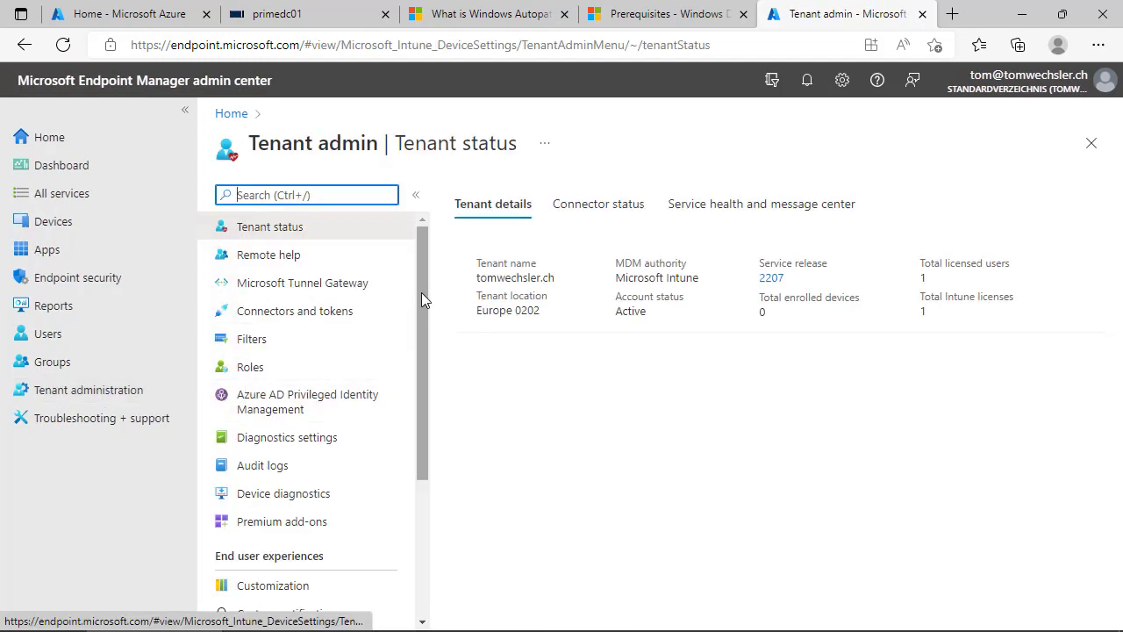
pyautogui.moveTo(421, 279); pyautogui.dragTo(423, 451)
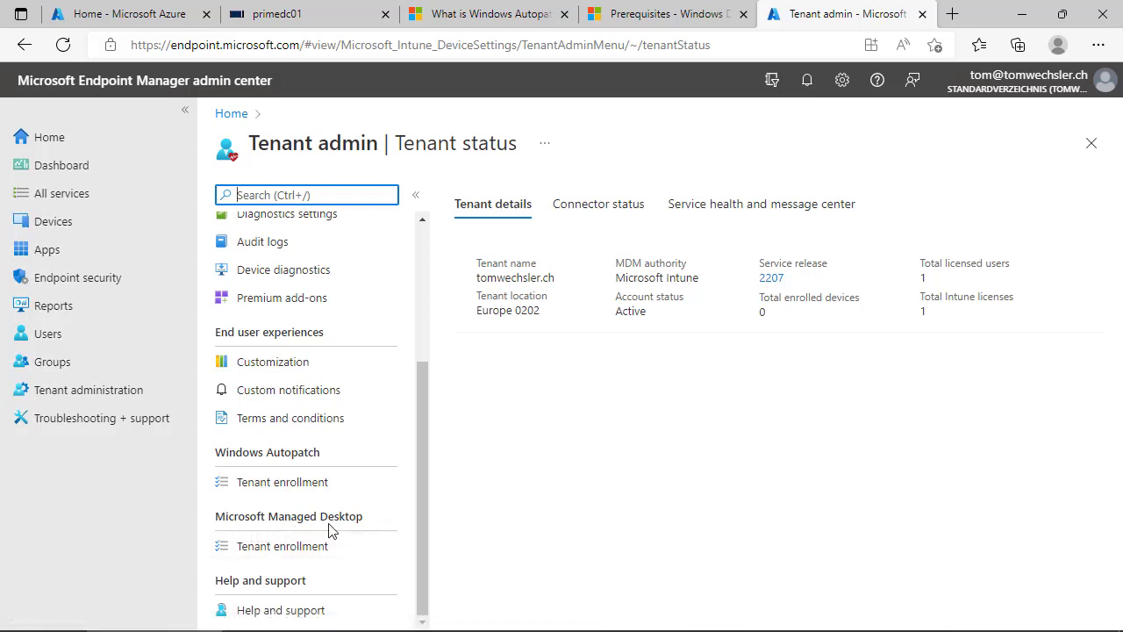
pyautogui.click(289, 556)
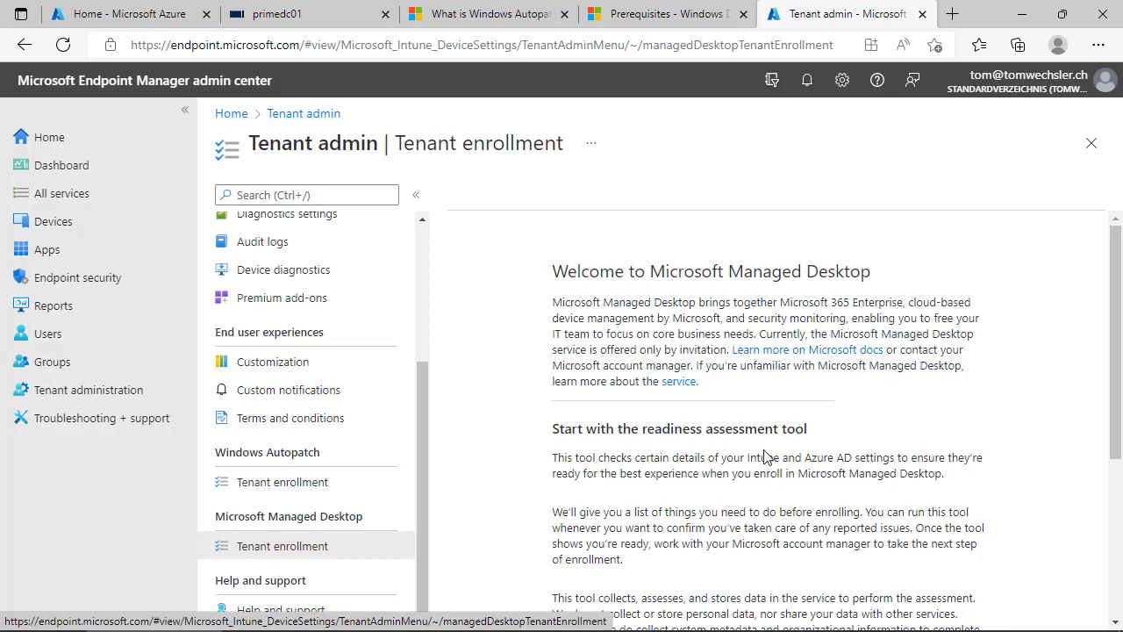
pyautogui.scroll(-1, 681, 454)
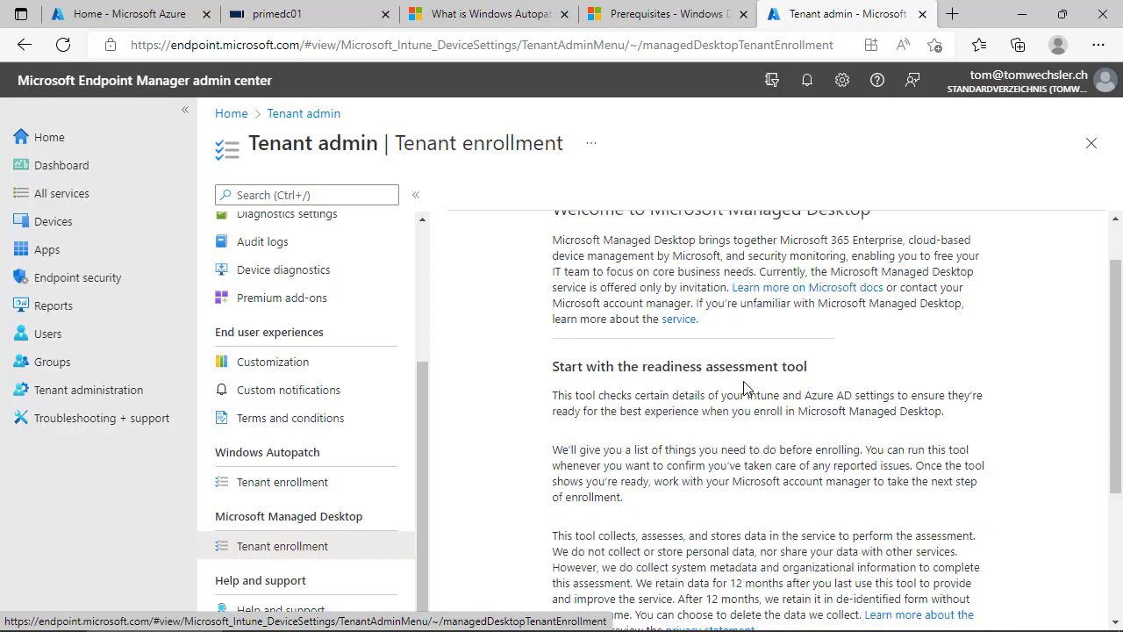
pyautogui.scroll(-2, 800, 392)
pyautogui.scroll(3, 800, 392)
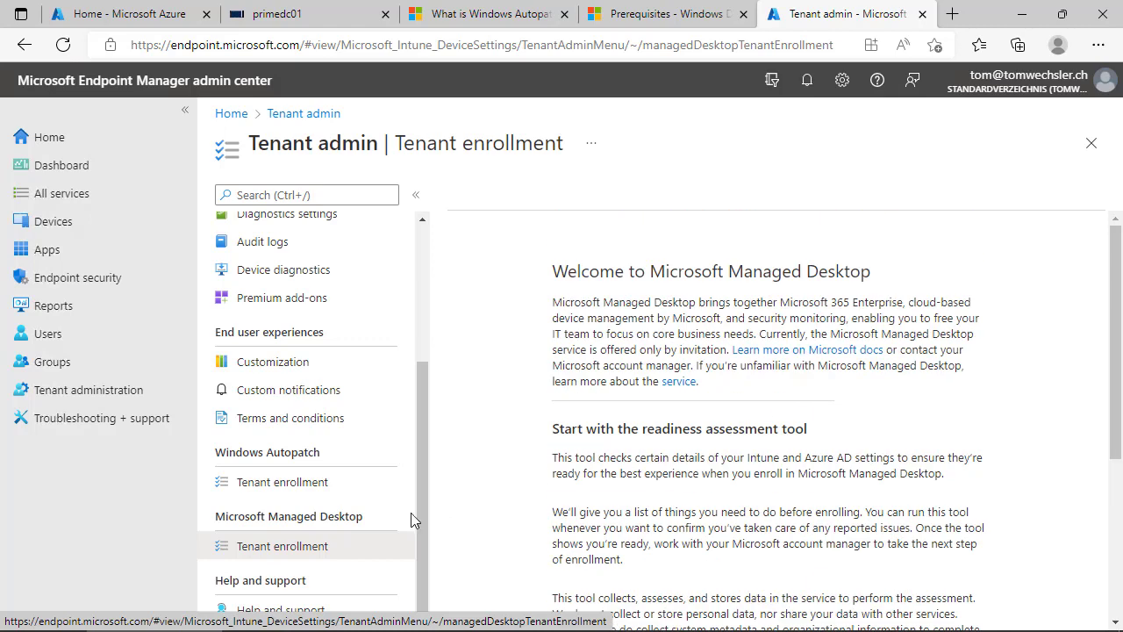
# Open the Windows Autopatch tenant enrollment, allow Microsoft to assess and store the readiness results, and agree to run the assessment.
pyautogui.click(274, 489)
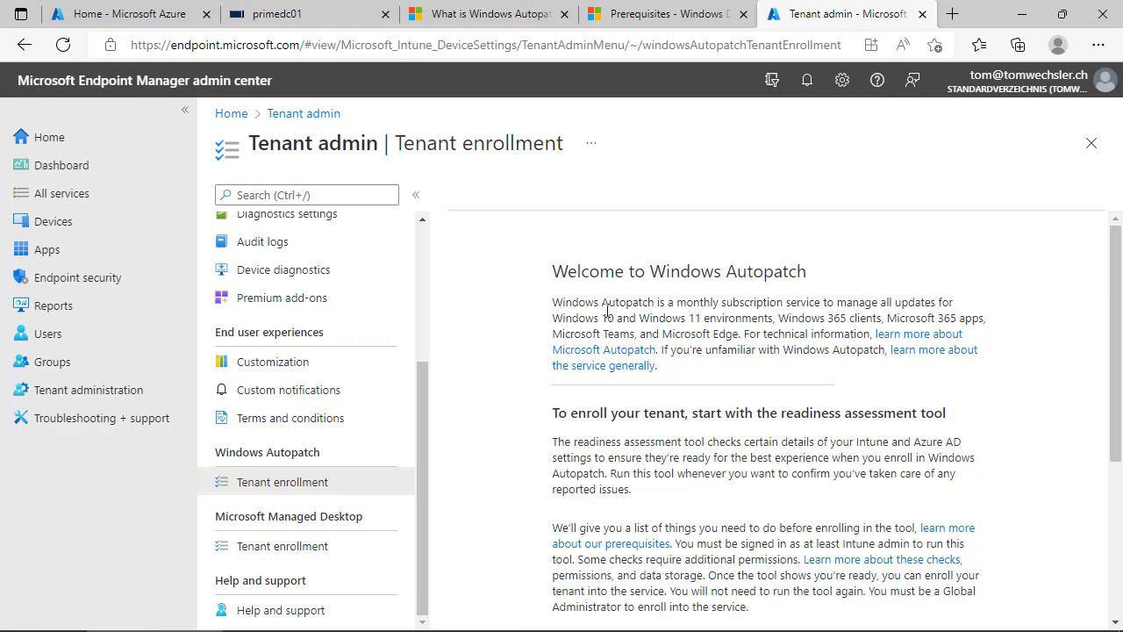
pyautogui.scroll(-1, 724, 298)
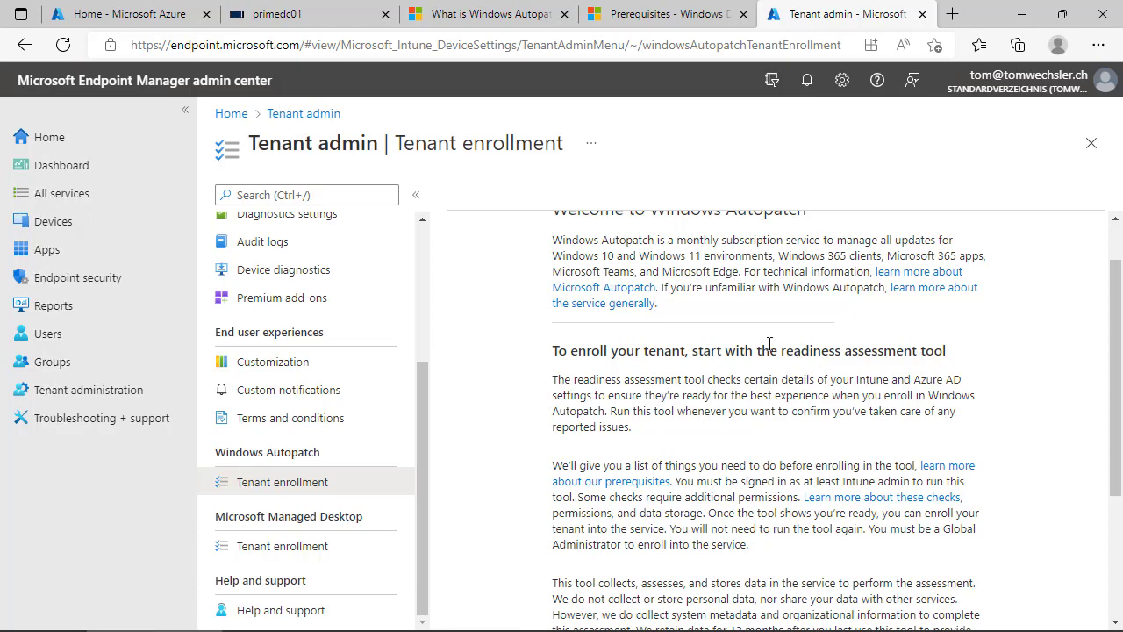
pyautogui.scroll(-3, 770, 342)
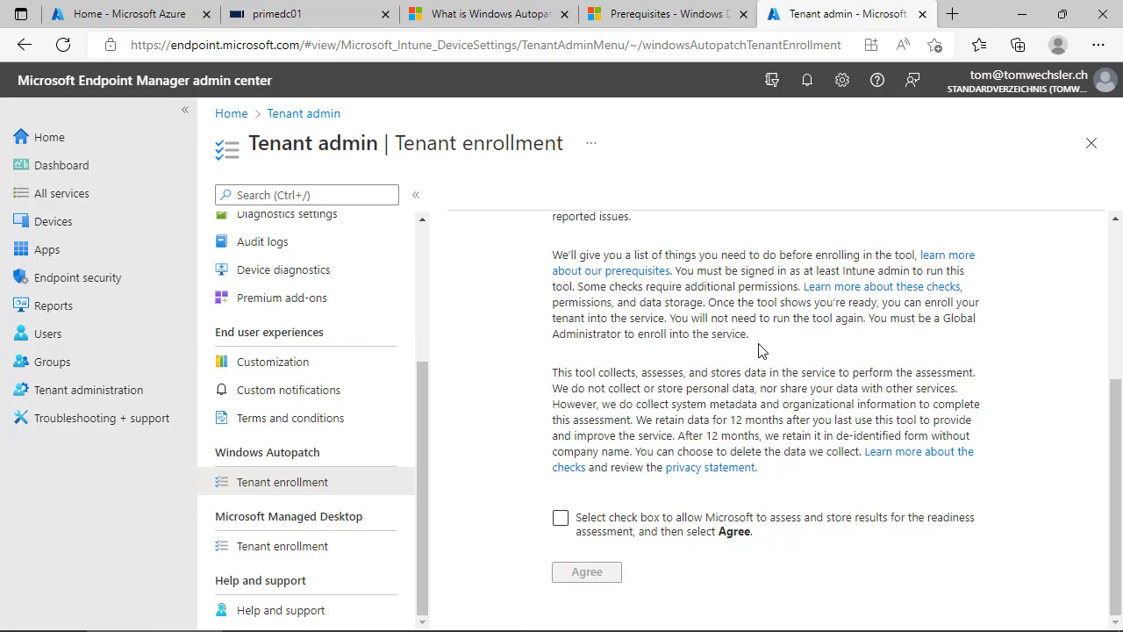
pyautogui.click(562, 522)
pyautogui.click(563, 521)
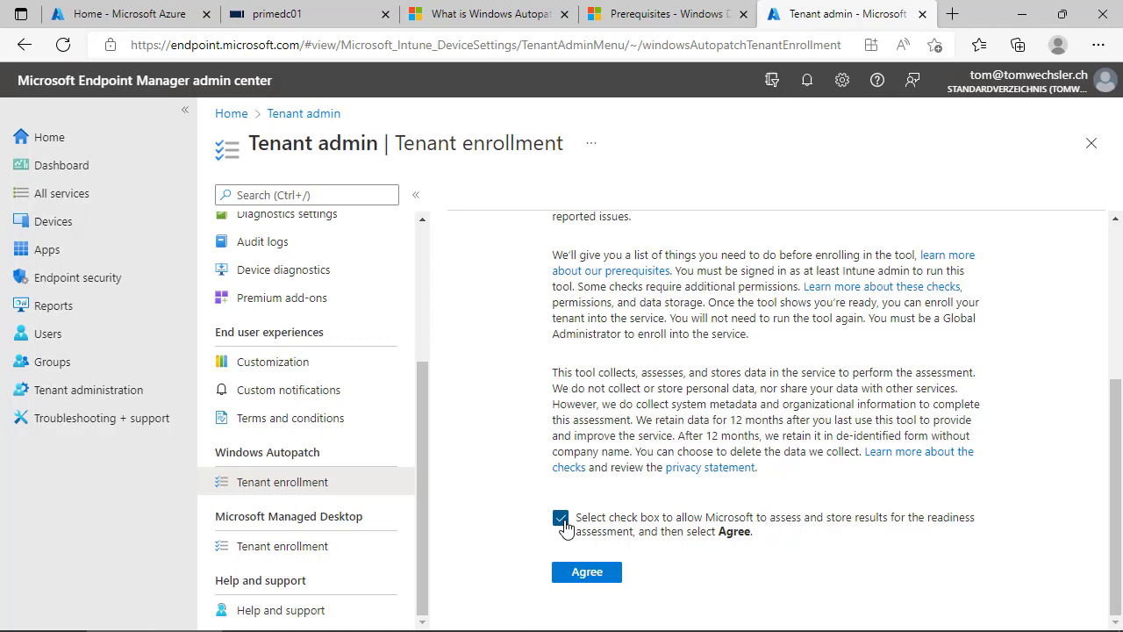
pyautogui.click(596, 579)
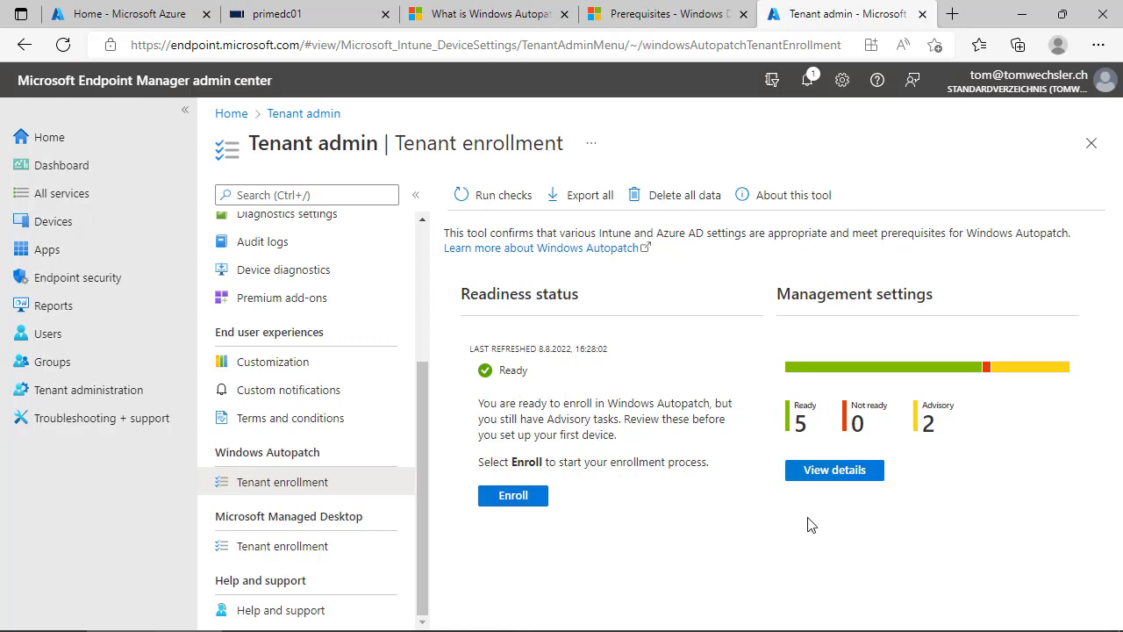
# Examine the readiness check details for the Co-Management and Conditional access advisories, including how to remediate them, and return to Tenant enrollment.
pyautogui.click(840, 477)
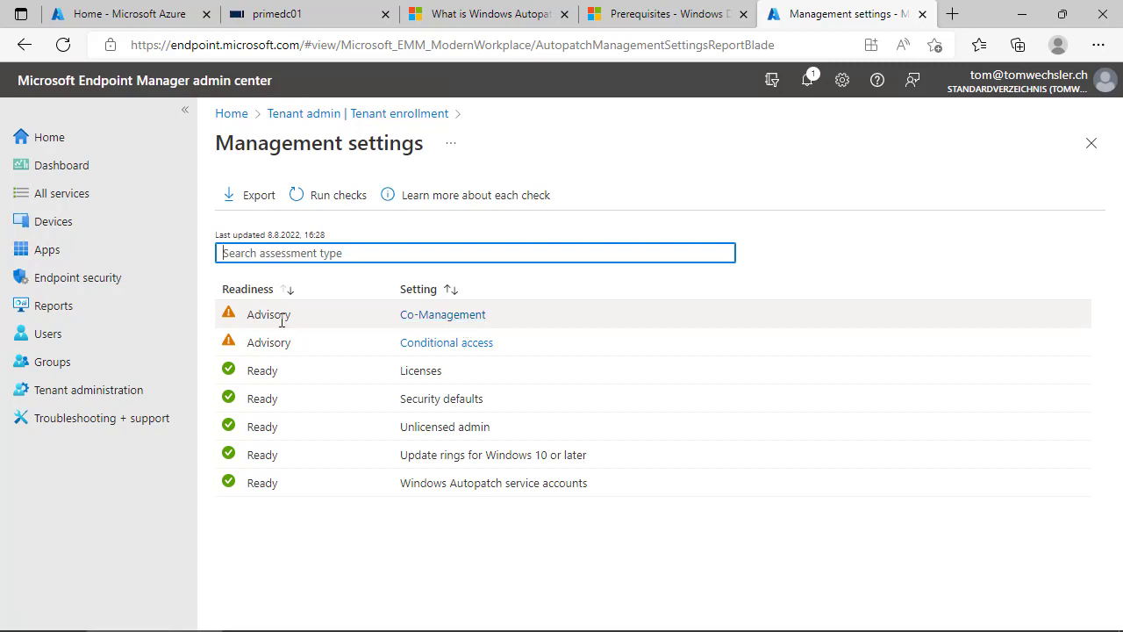
pyautogui.click(455, 318)
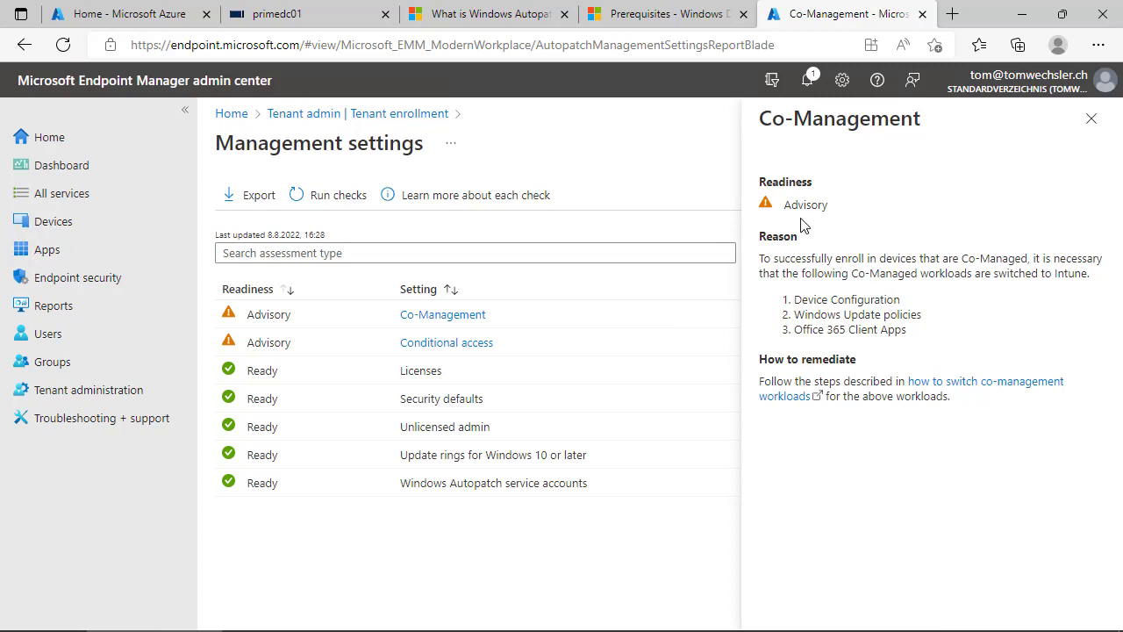
pyautogui.click(1090, 119)
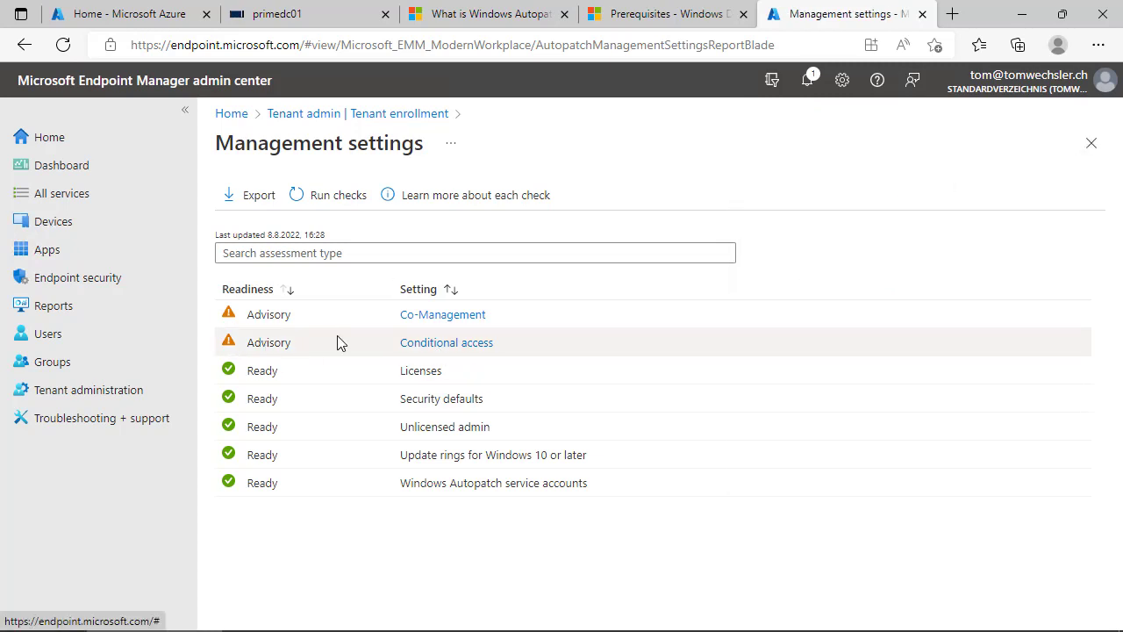
pyautogui.click(459, 353)
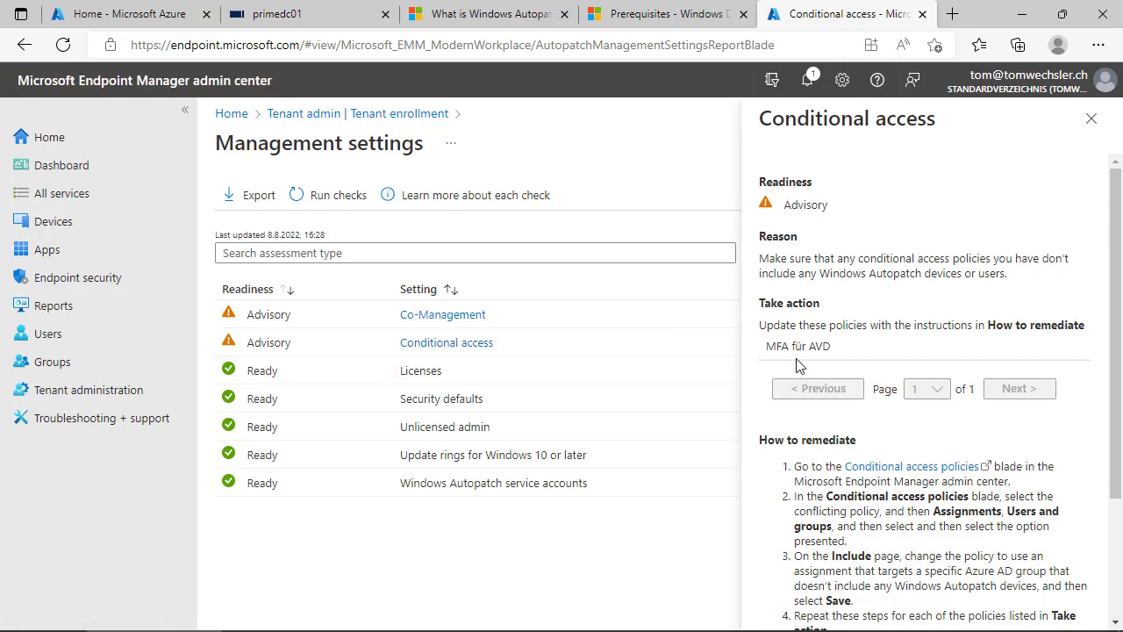
pyautogui.scroll(-3, 838, 354)
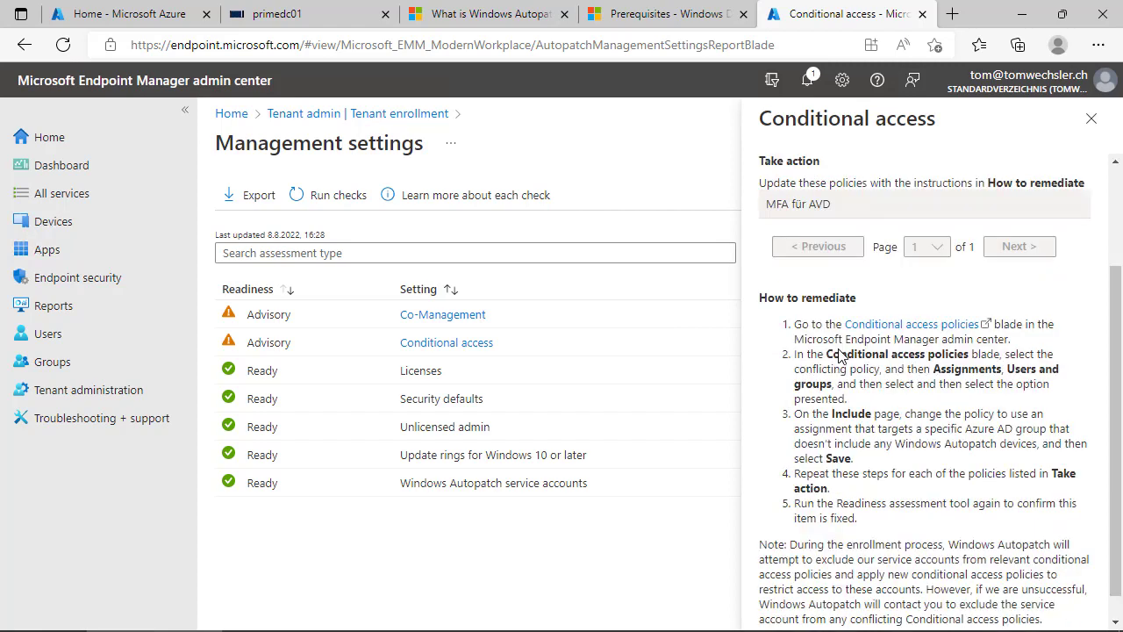
pyautogui.scroll(3, 838, 354)
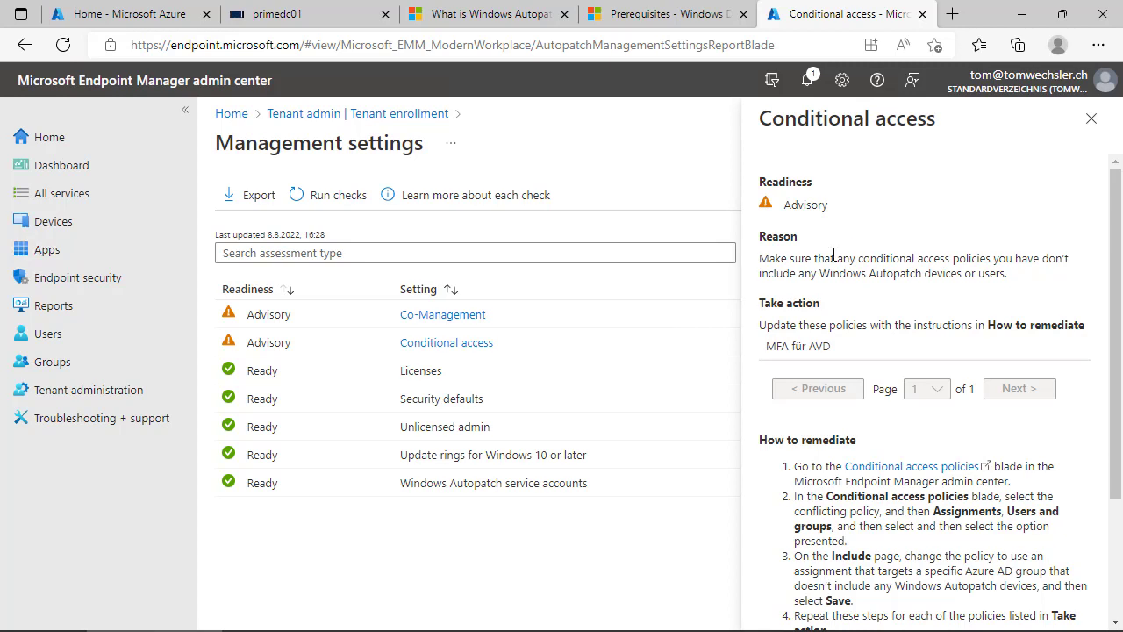
pyautogui.click(1091, 117)
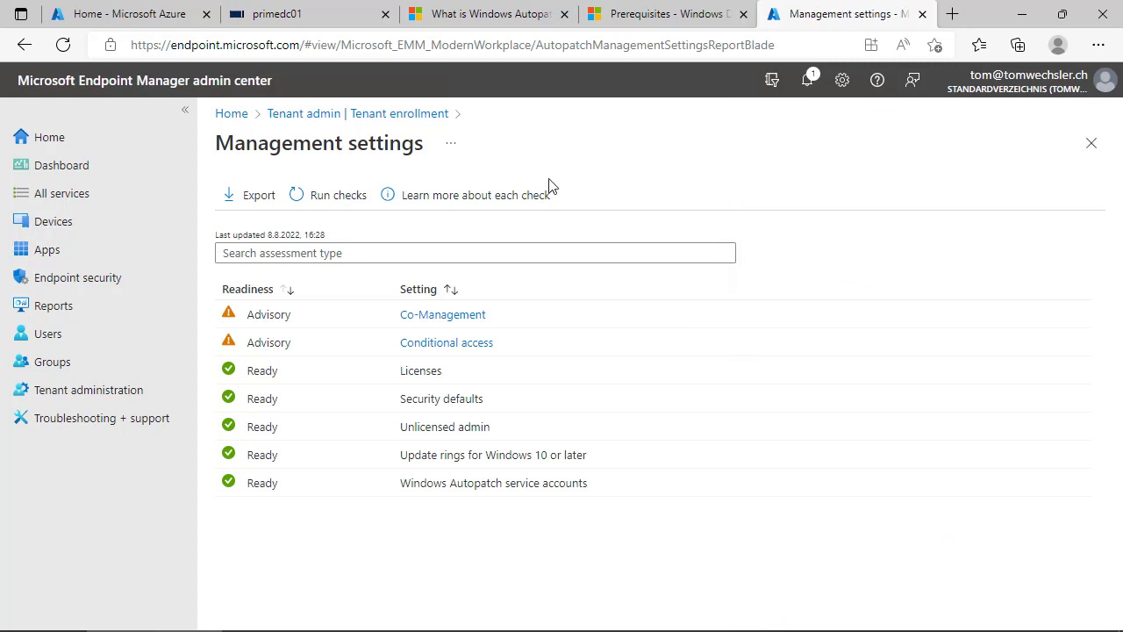
pyautogui.click(414, 120)
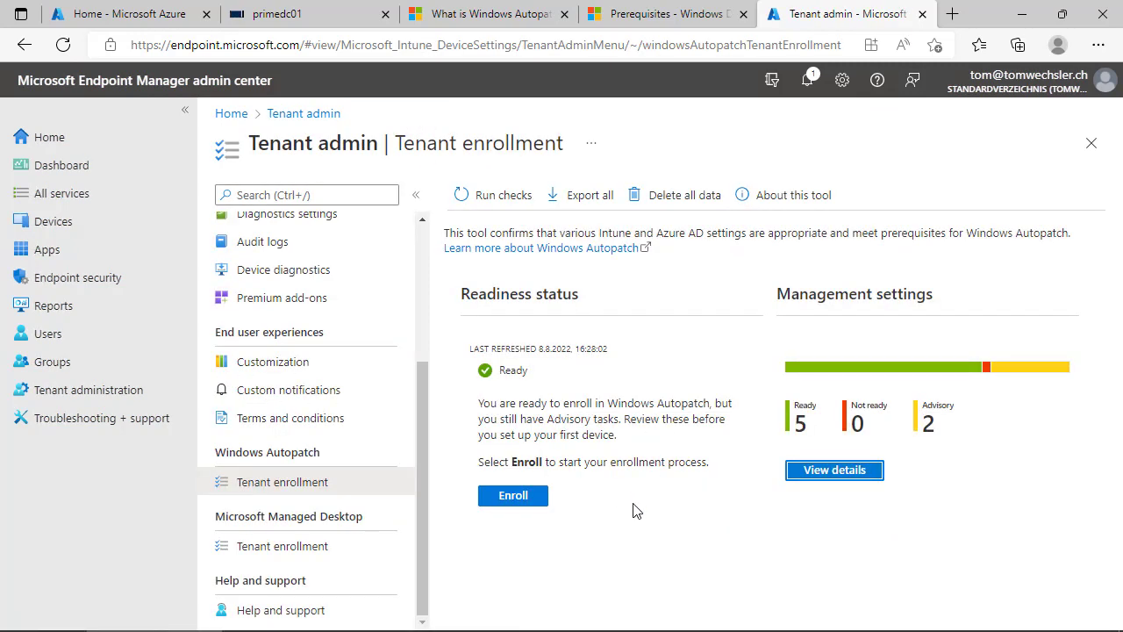
# Start the Windows Autopatch enrollment and agree to give Microsoft permission to manage the organization on your behalf.
pyautogui.click(514, 496)
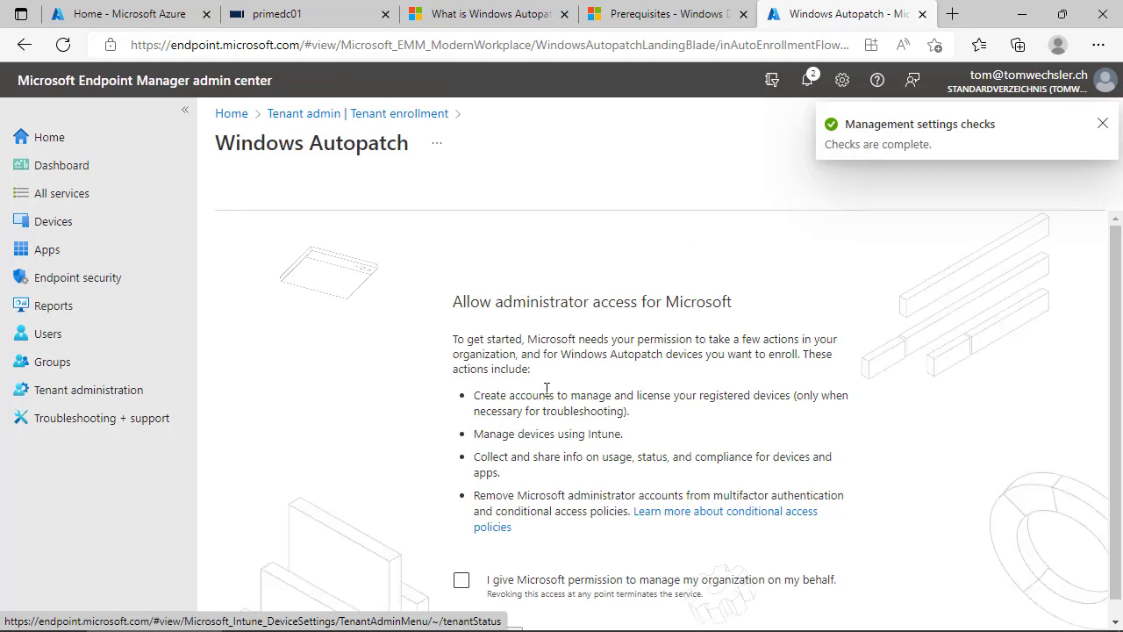
pyautogui.scroll(-1, 545, 370)
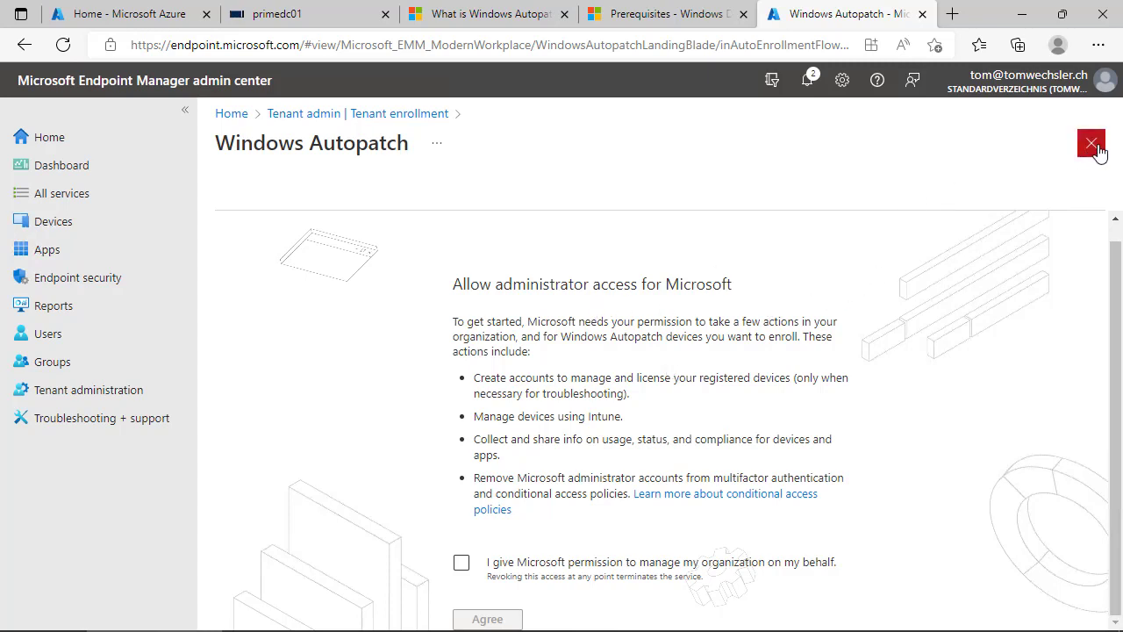
pyautogui.click(461, 566)
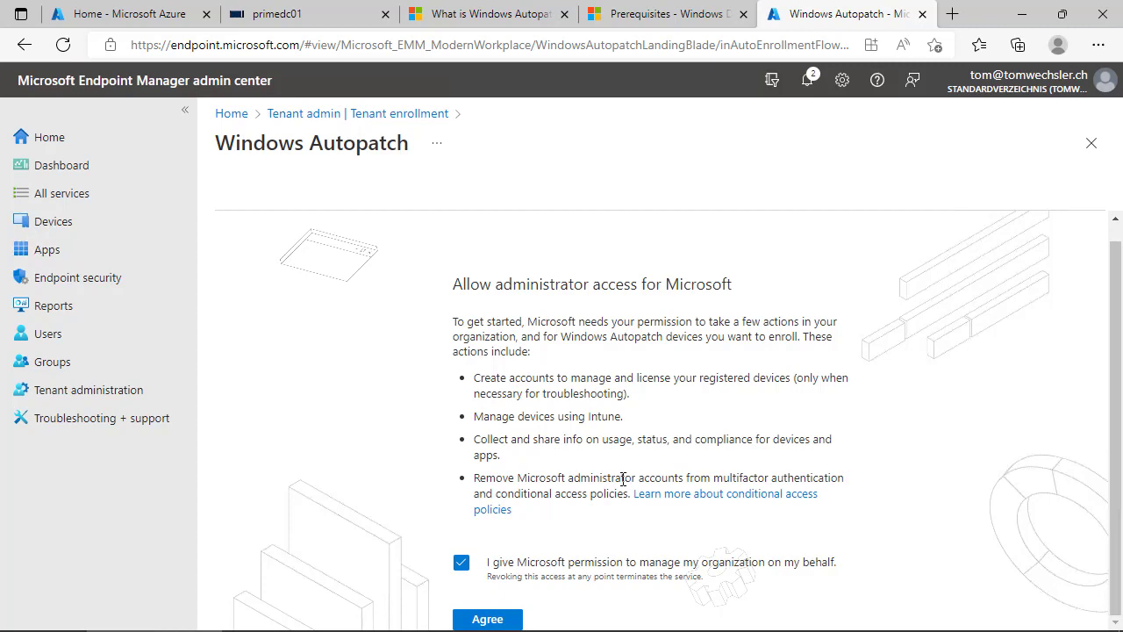
pyautogui.click(493, 623)
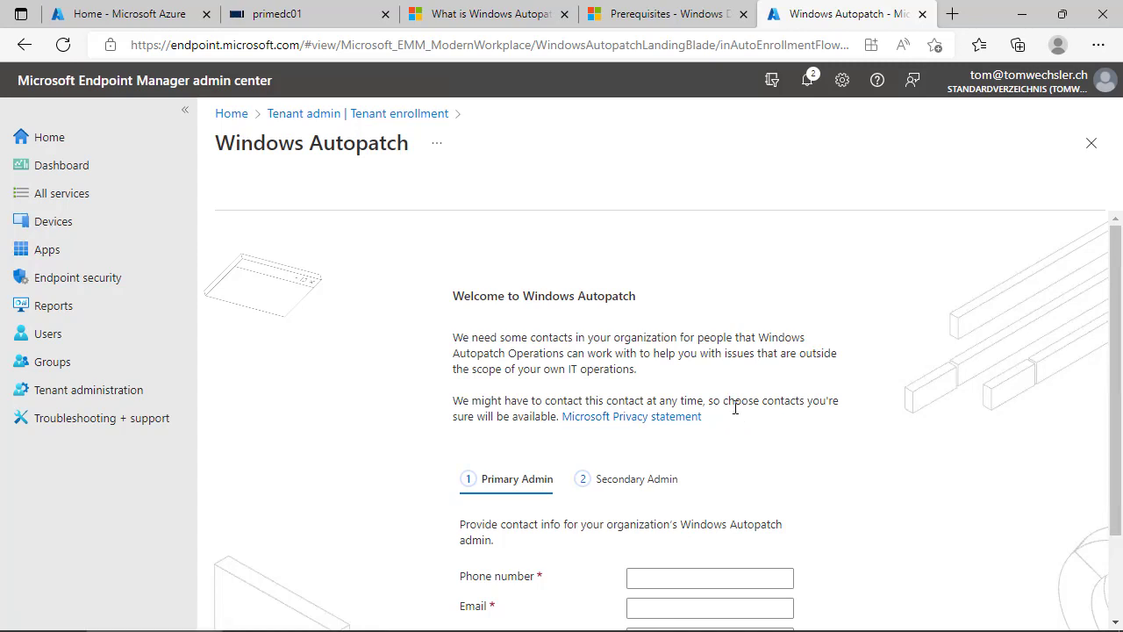
# Complete the Windows Autopatch setup with the required admin contact information and continue to device registration.
pyautogui.scroll(-2, 735, 407)
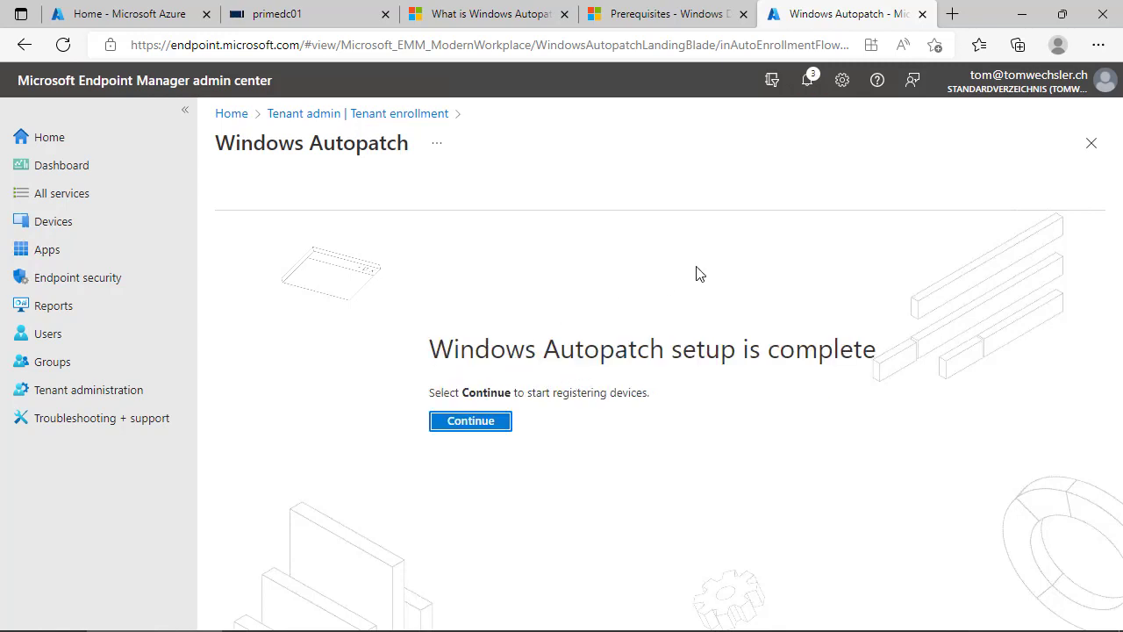
pyautogui.click(475, 421)
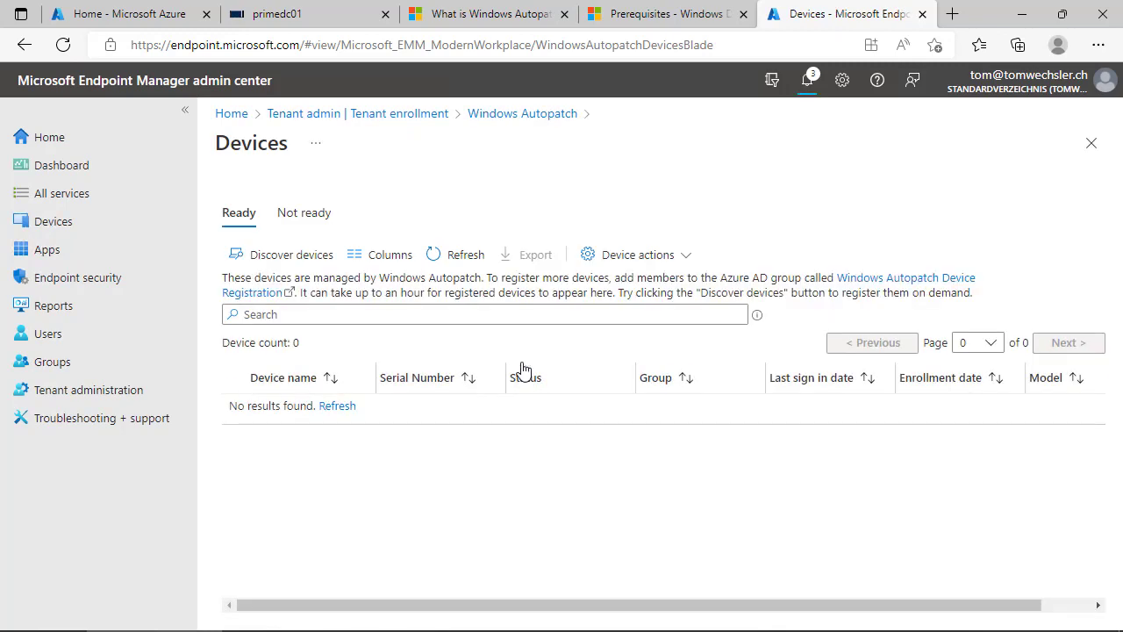